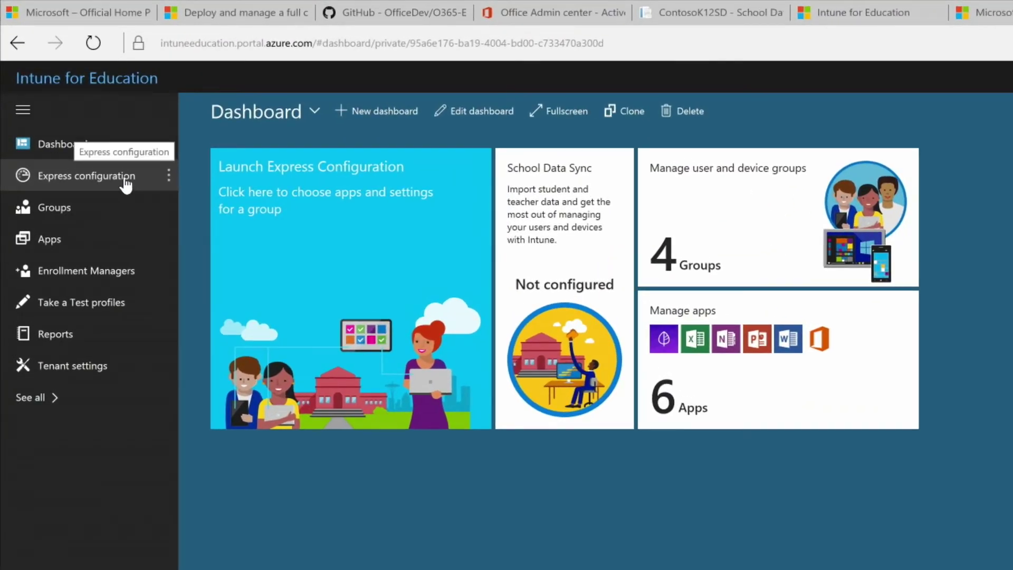
Launch Express Configuration, skip School Data Sync, and pick All Users as the group.
click(280, 248)
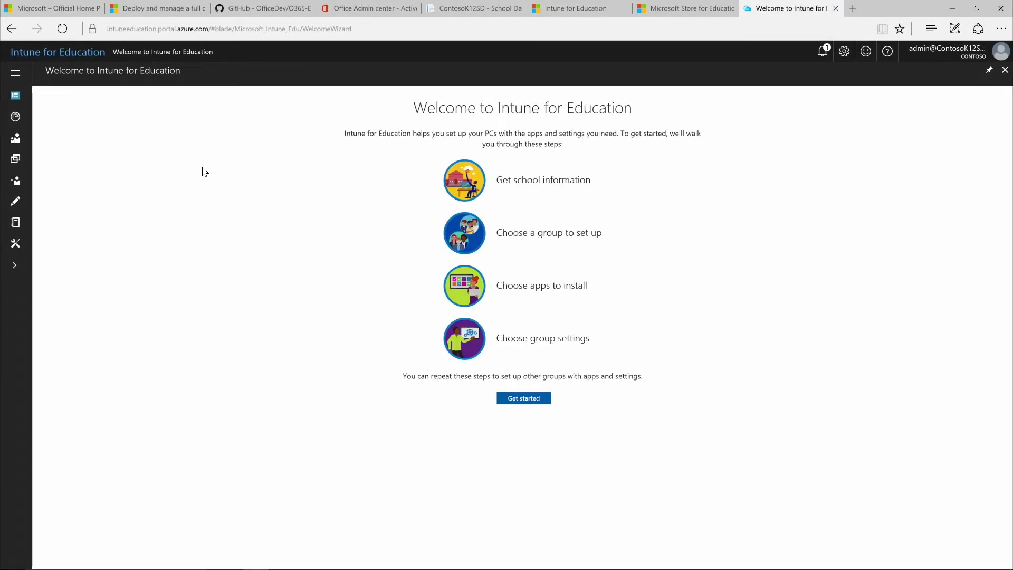
click(506, 399)
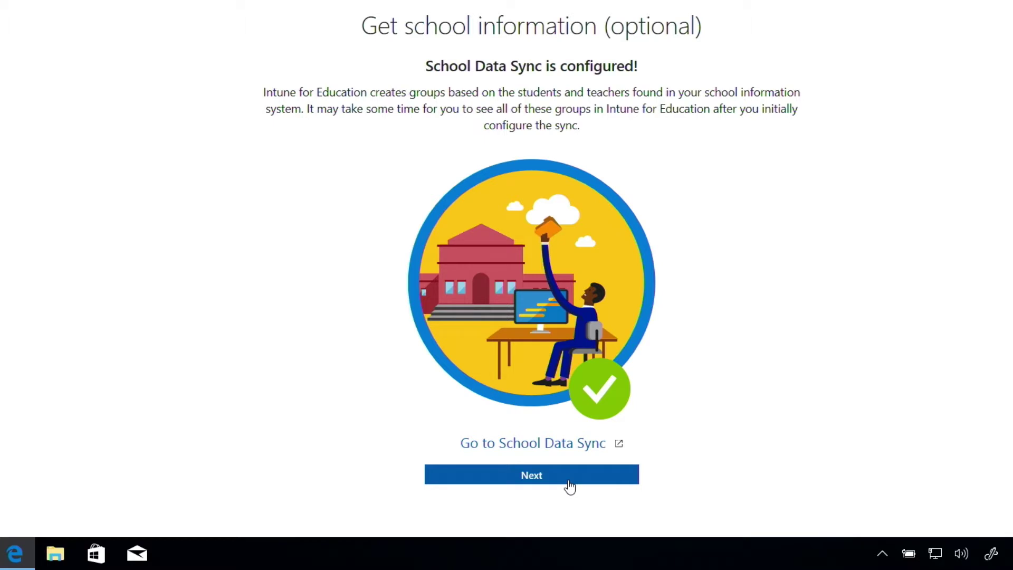
click(570, 484)
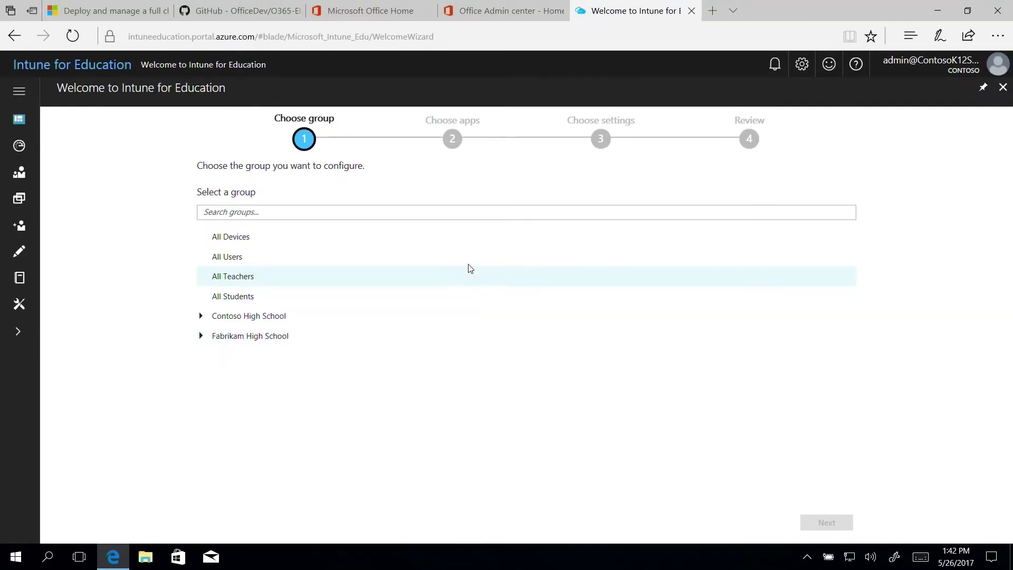
click(471, 260)
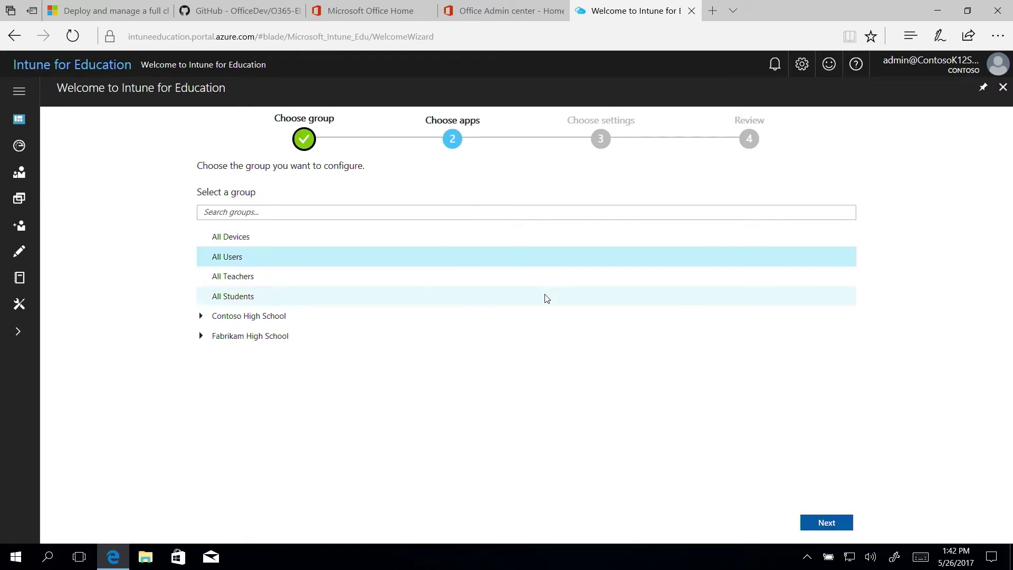
click(803, 524)
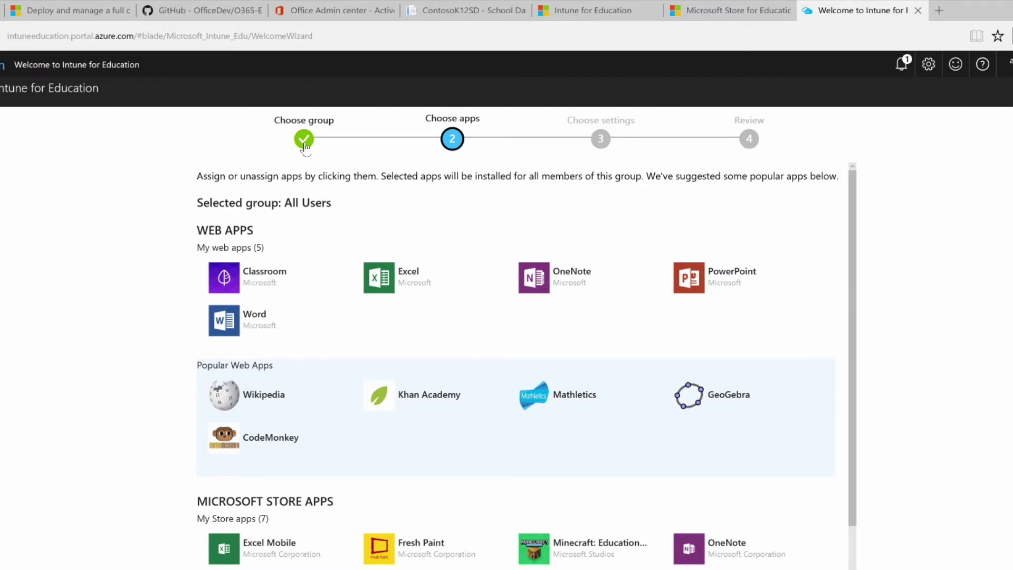
Select LEGO Education, Arduino IDE and Office desktop apps for All Users.
click(305, 148)
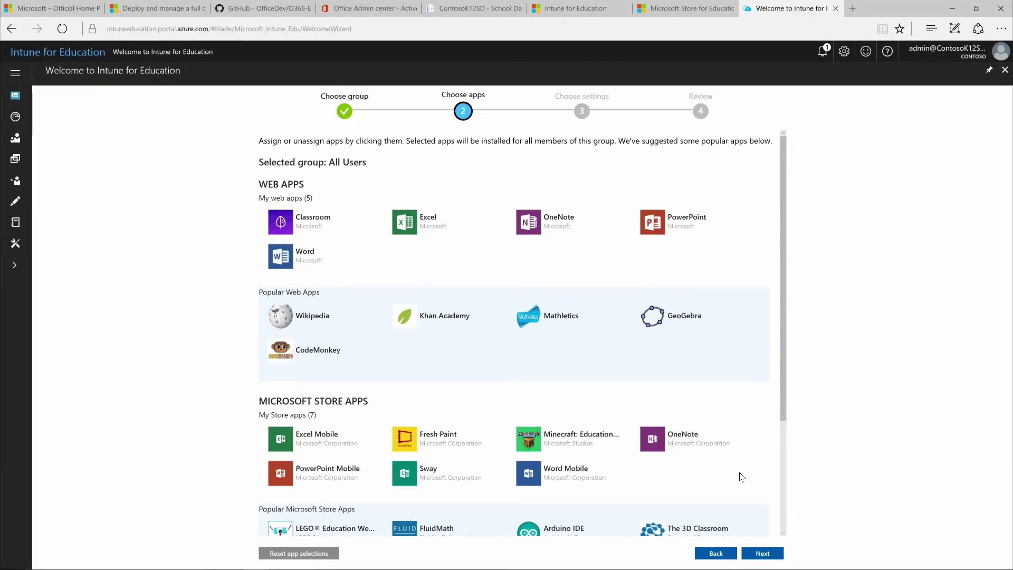
scroll(741, 445, down, 1)
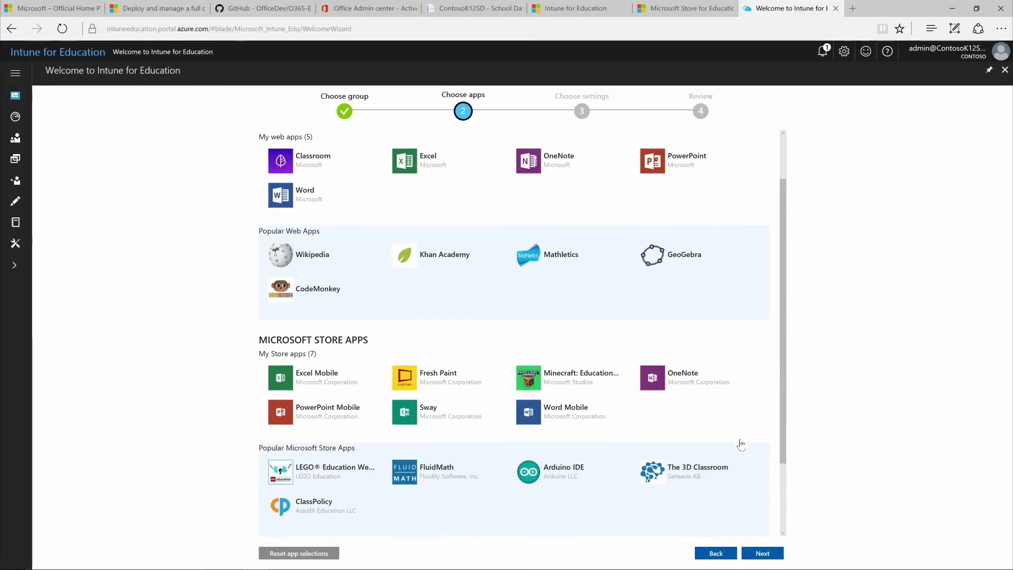
scroll(741, 445, down, 2)
scroll(742, 445, down, 1)
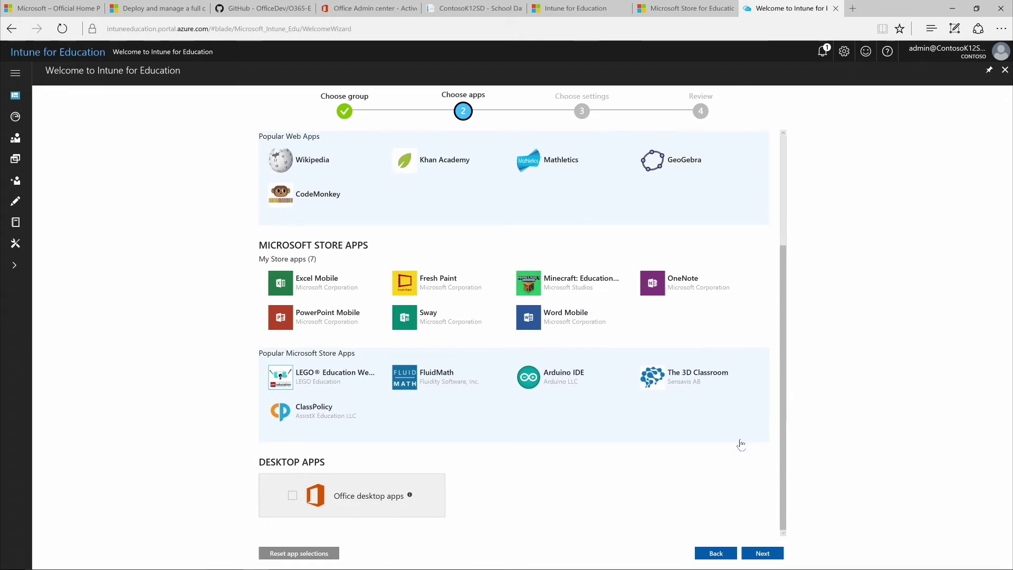
click(262, 380)
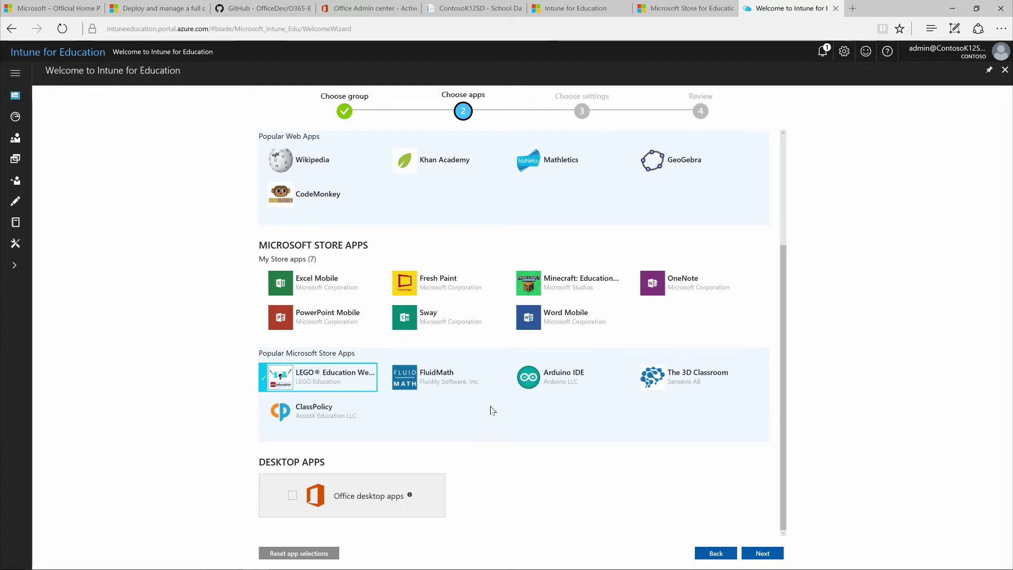
click(510, 379)
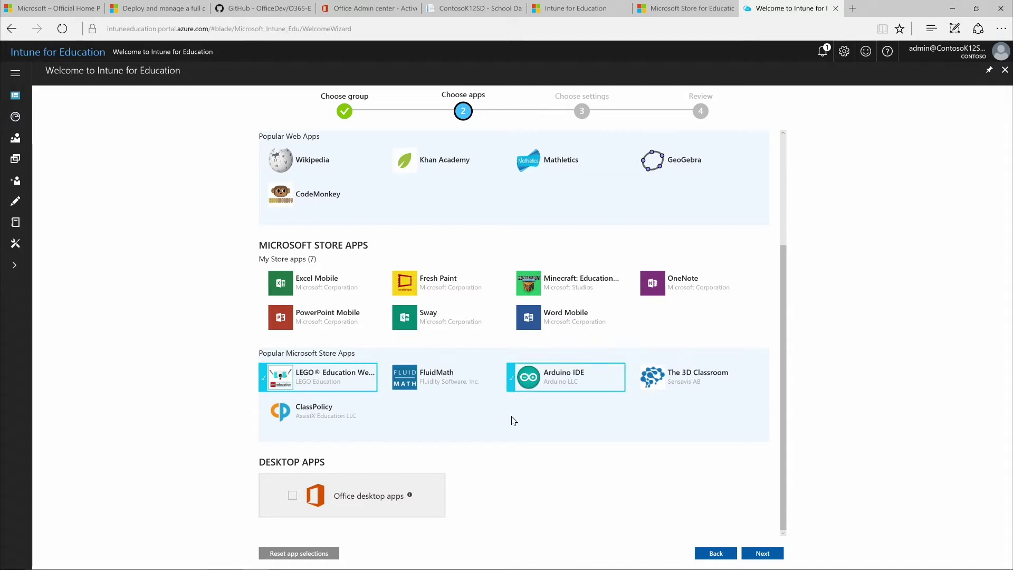
click(293, 496)
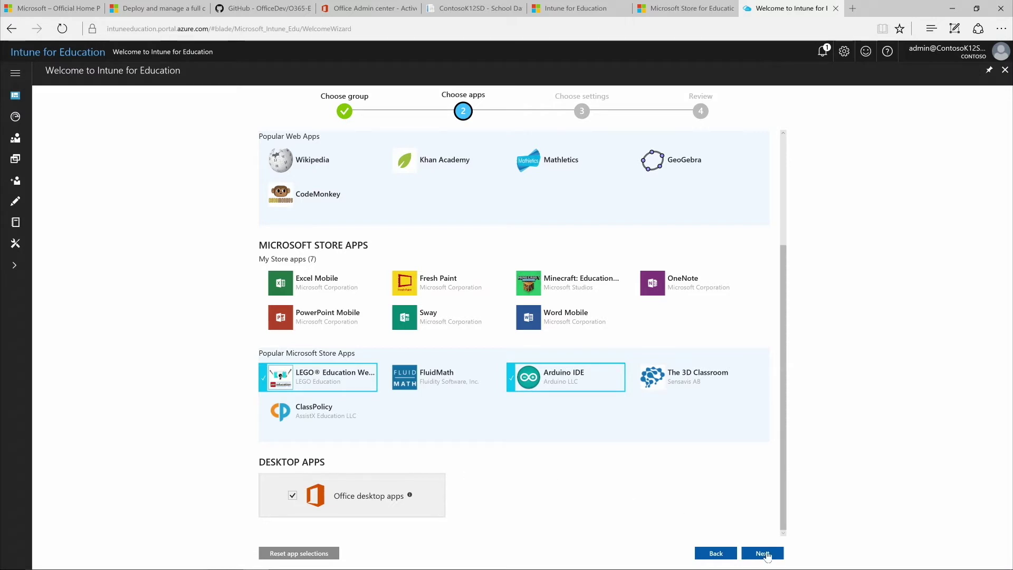
click(763, 554)
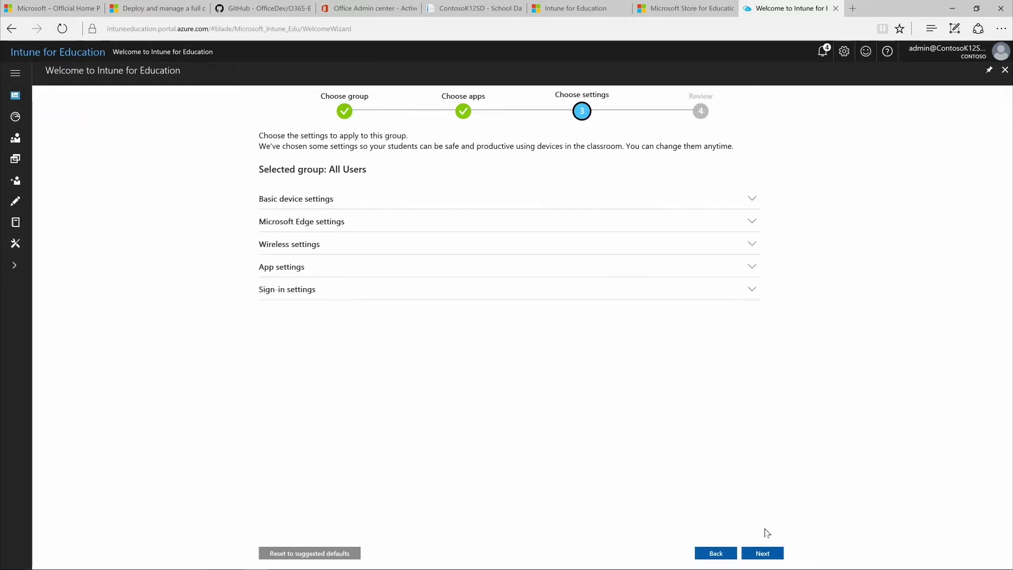
Require Do-Not-Track headers in the Microsoft Edge settings.
click(750, 226)
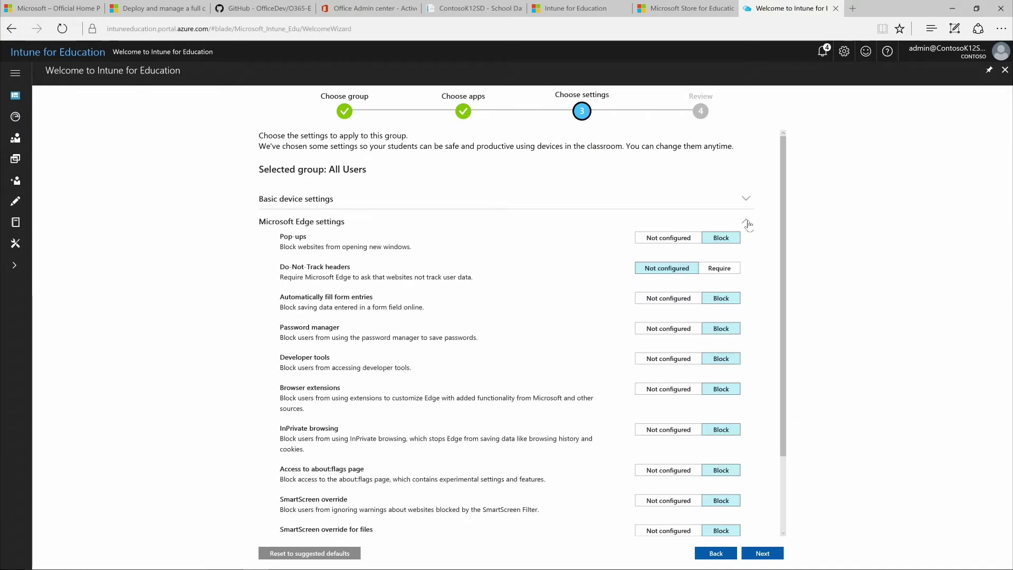
click(729, 270)
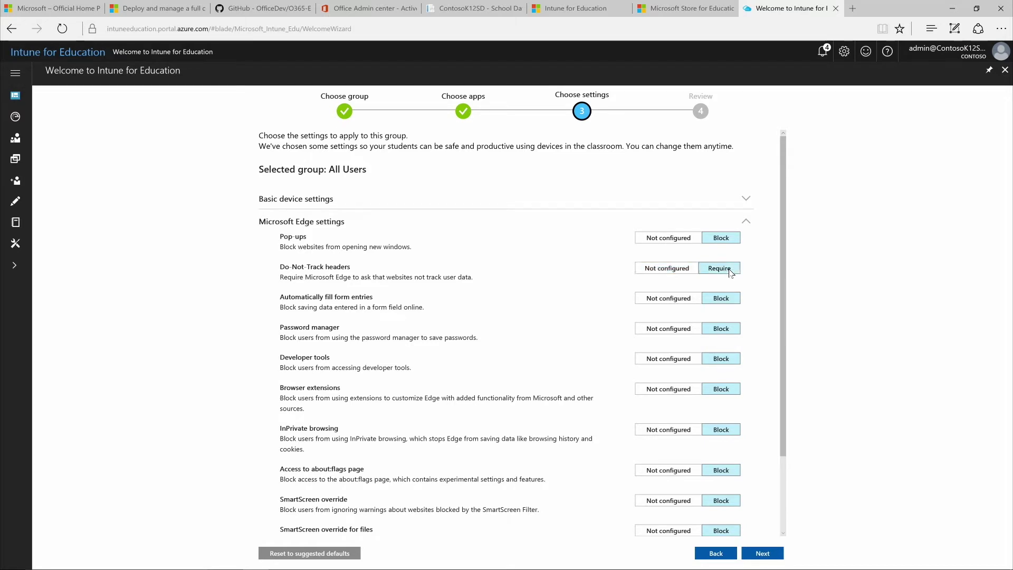
click(746, 224)
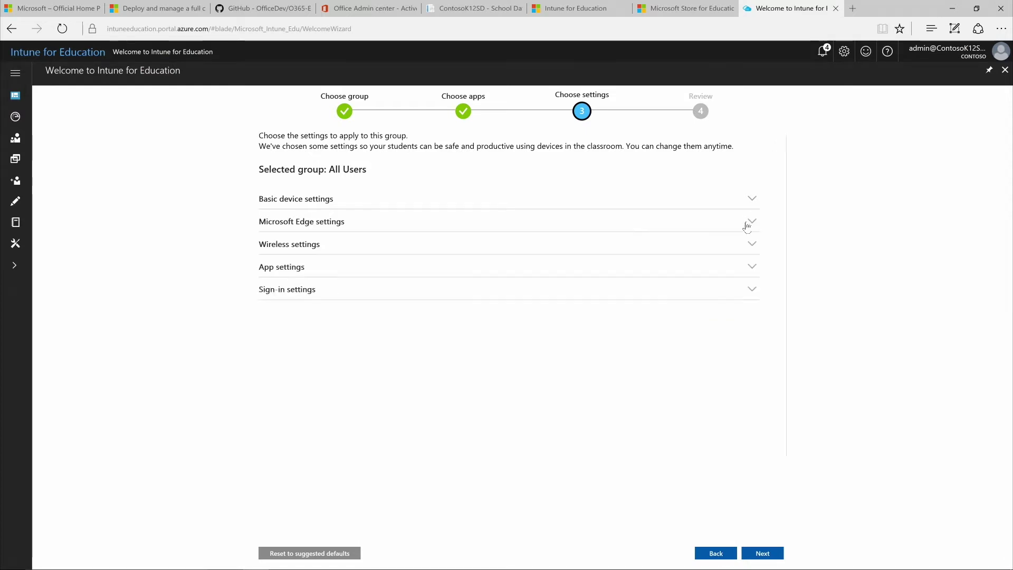
Block Microsoft Store for Business apps and require private-store installs in App settings.
click(752, 269)
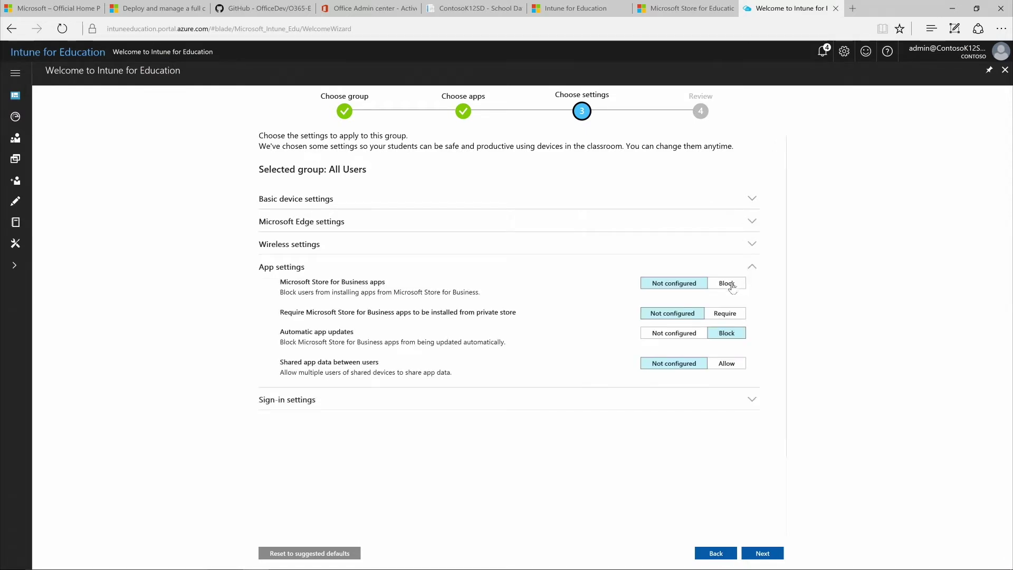
click(732, 285)
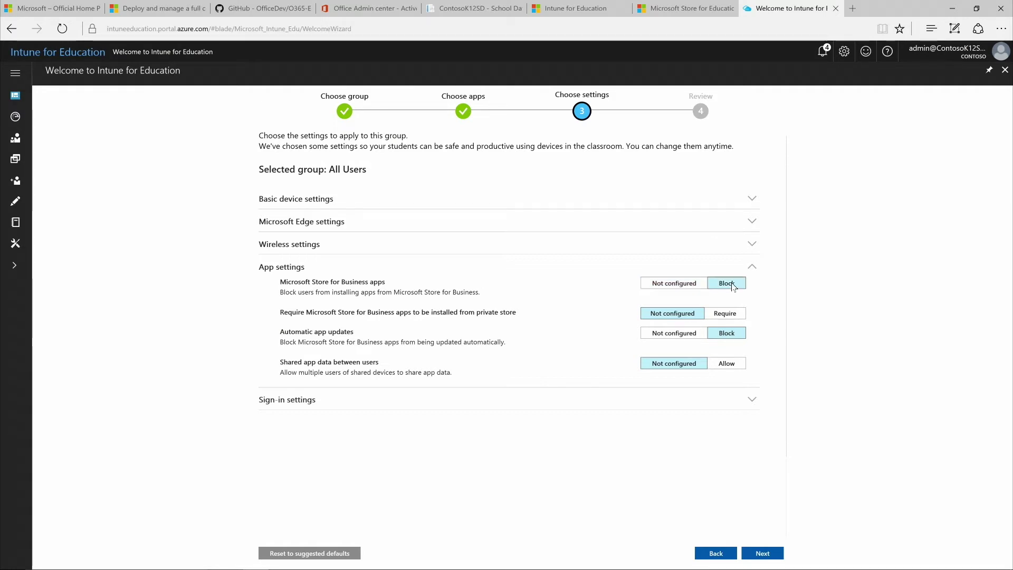
click(731, 314)
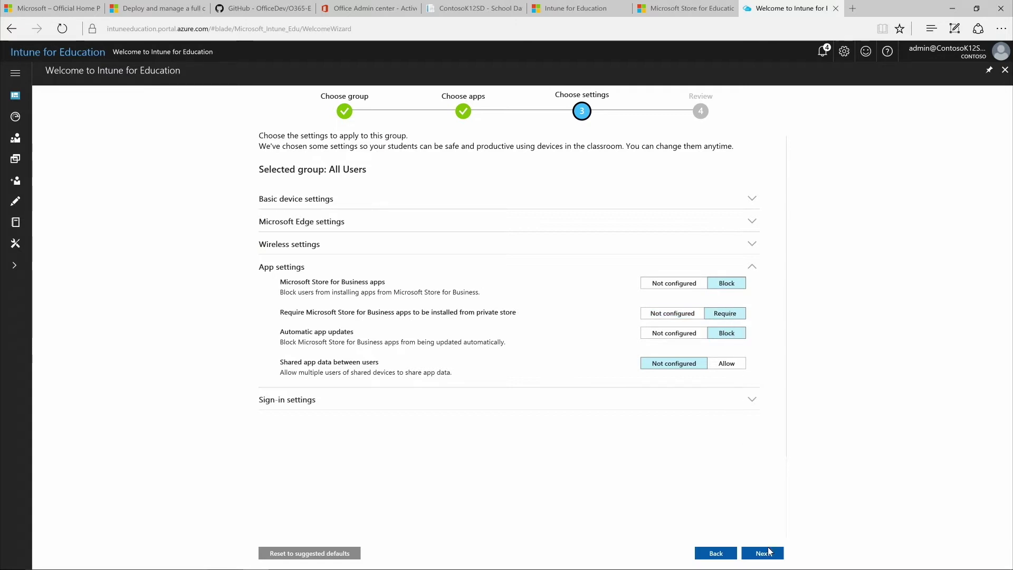
click(764, 553)
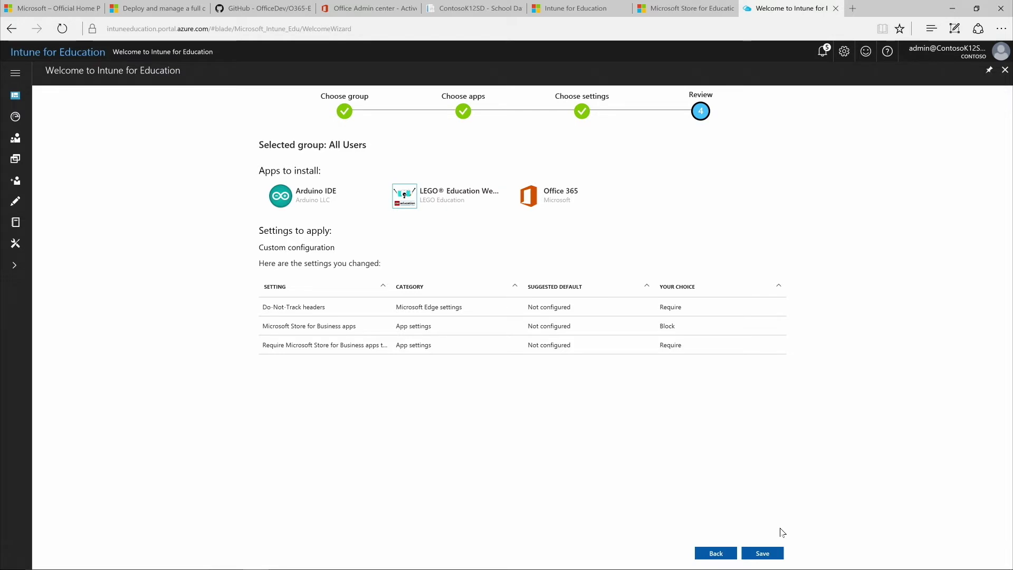
Save the All Users express configuration and view the managed apps list.
click(777, 553)
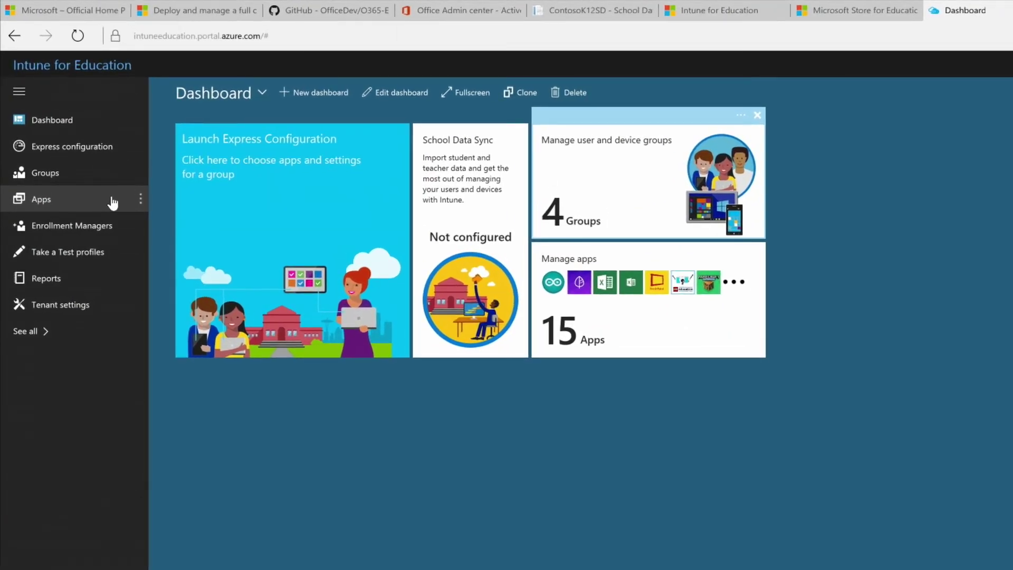
click(111, 199)
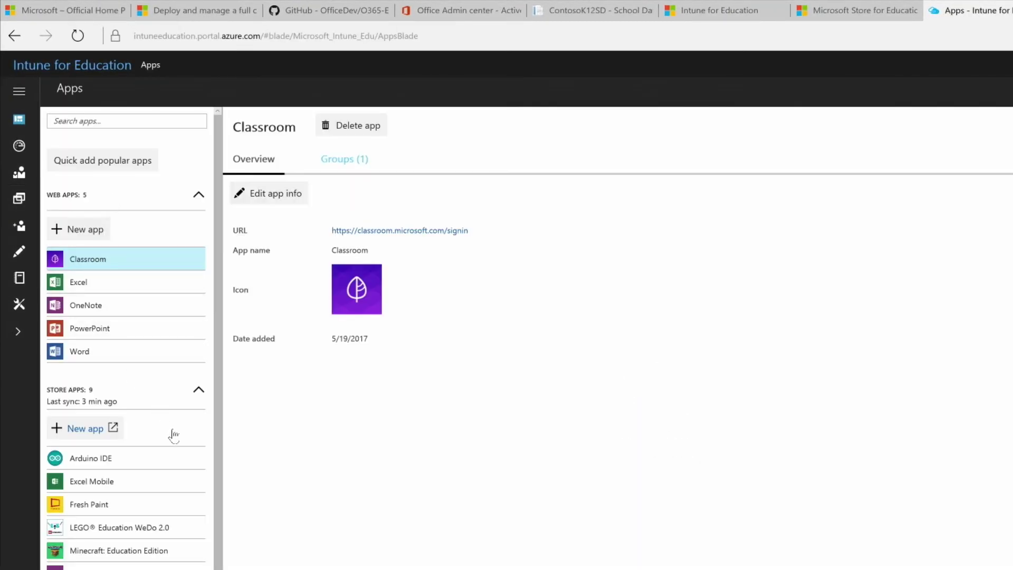
Open the Store for Education and browse to the STEM and Learning Tools collections.
scroll(174, 436, down, 3)
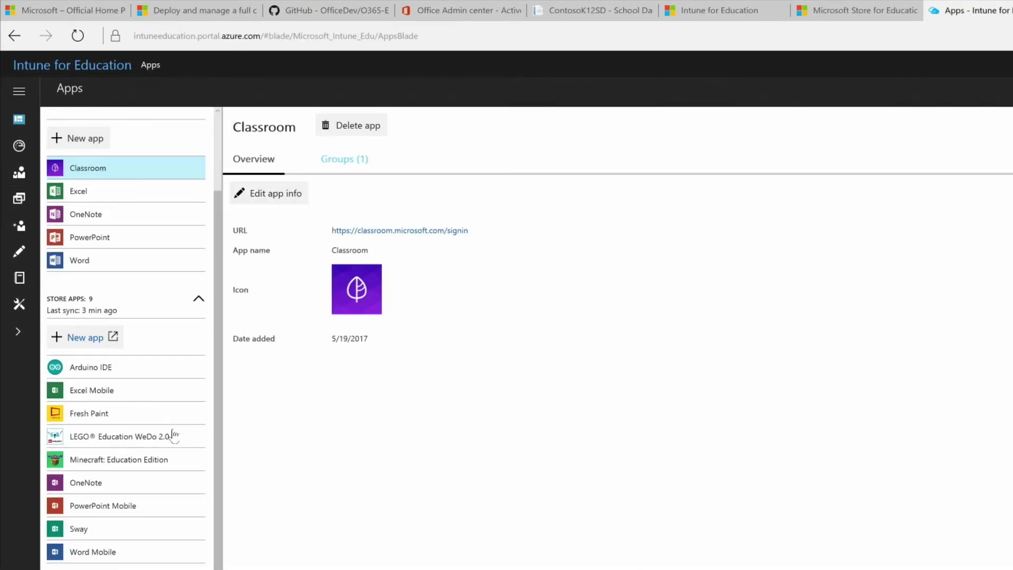
click(91, 340)
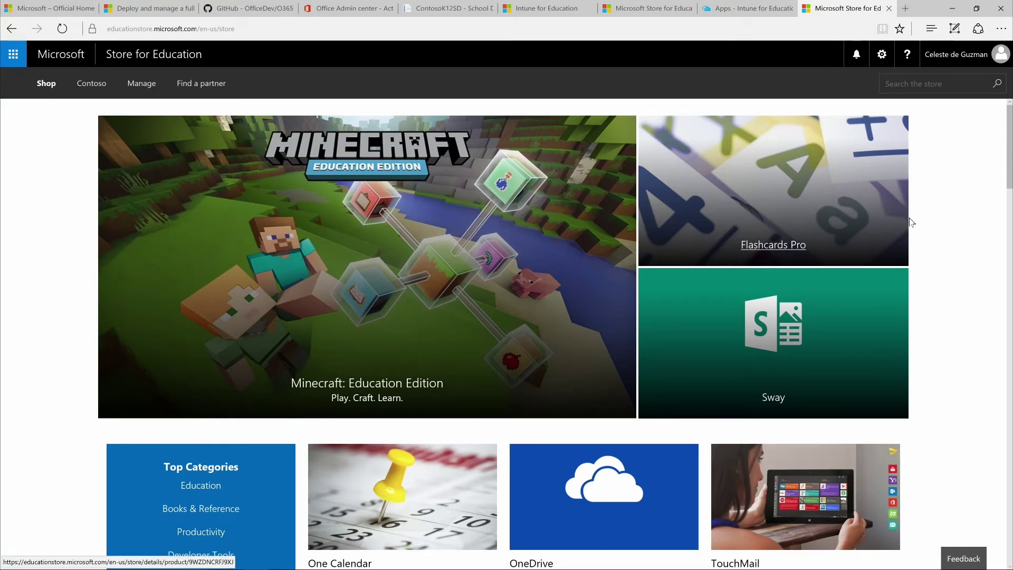
scroll(951, 239, down, 4)
scroll(951, 238, down, 1)
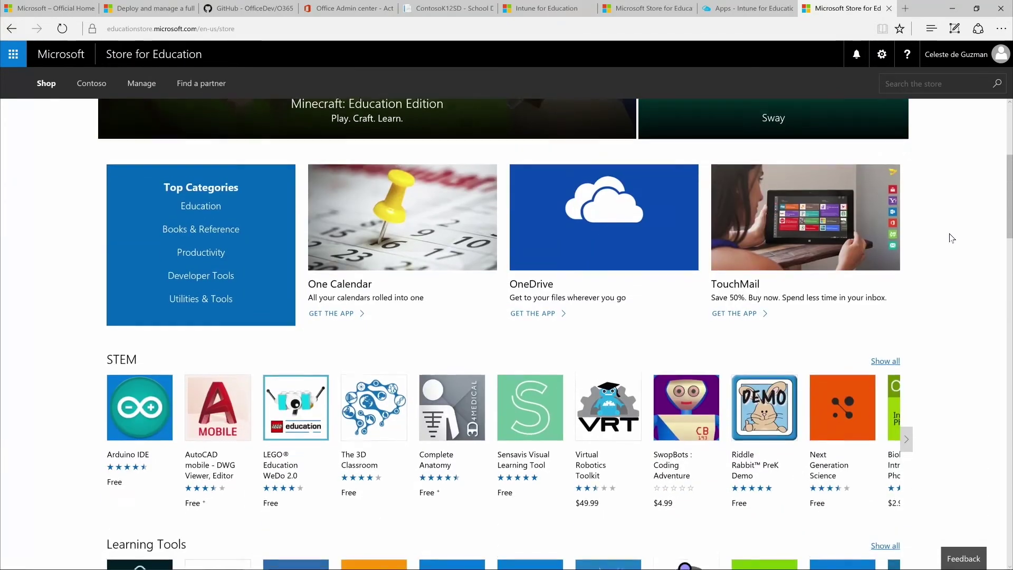
scroll(952, 238, down, 1)
scroll(952, 238, down, 1)
scroll(952, 238, down, 1)
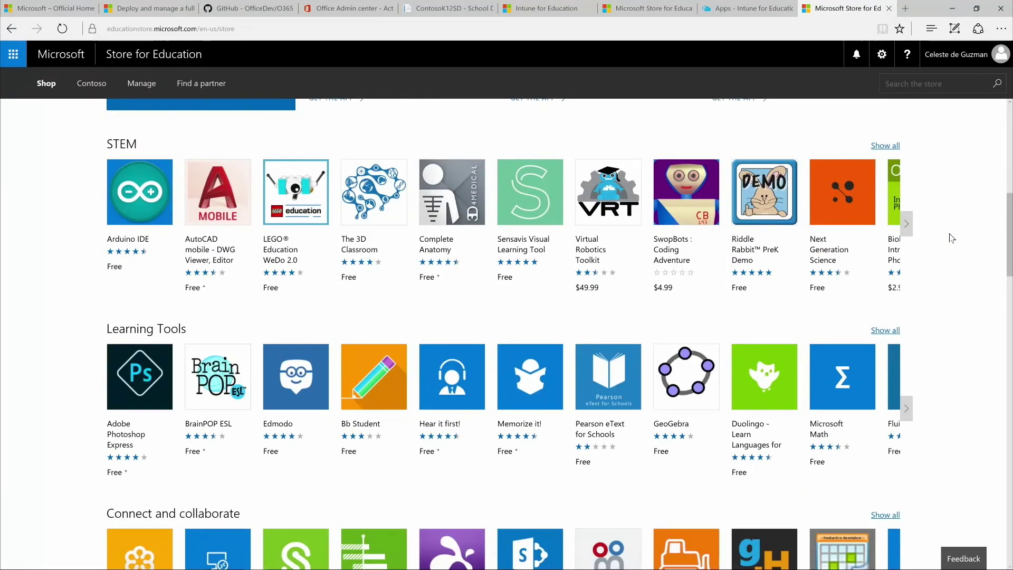
Get Duolingo for the school and add it to the private store.
click(761, 438)
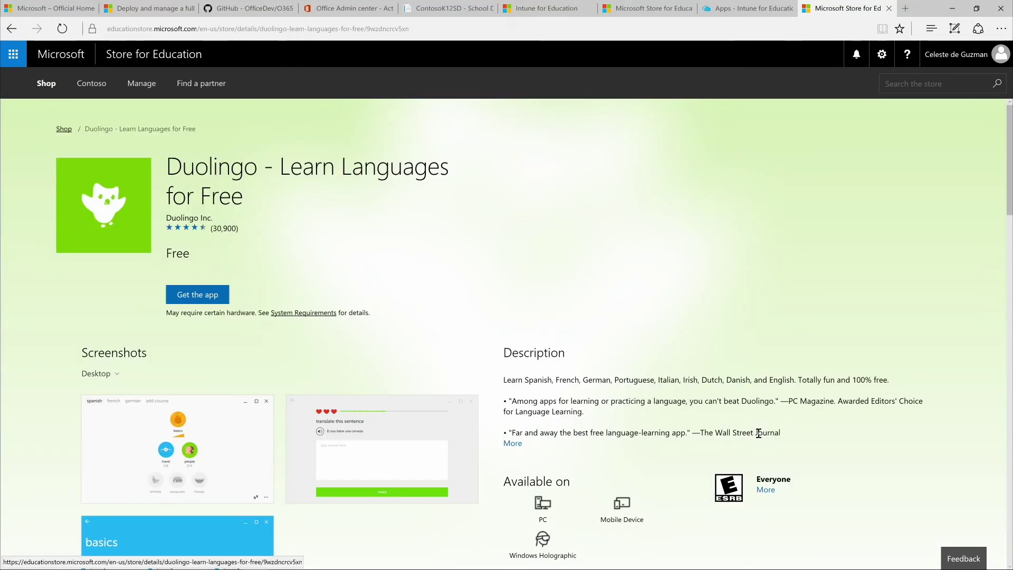
click(217, 299)
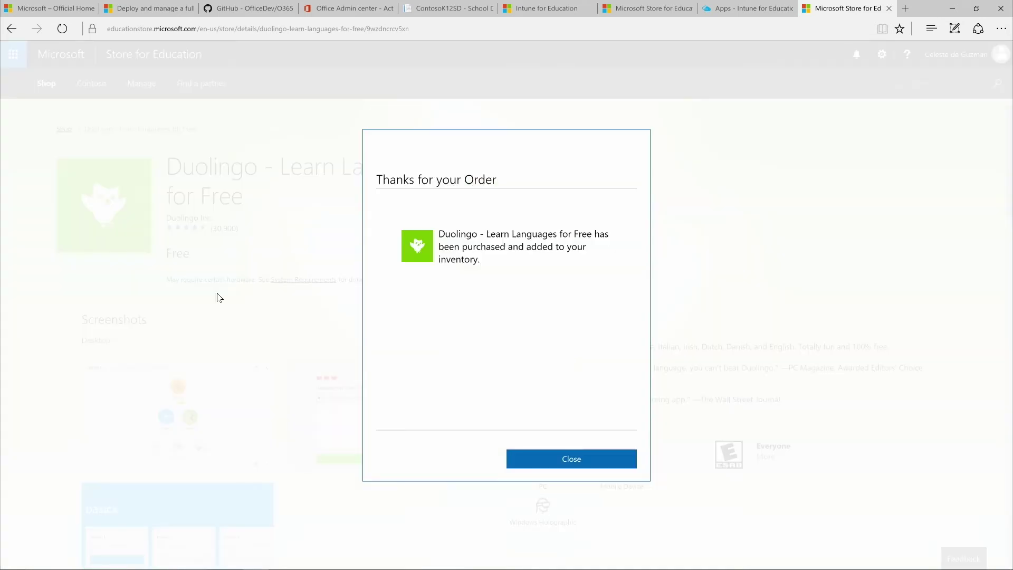
click(527, 456)
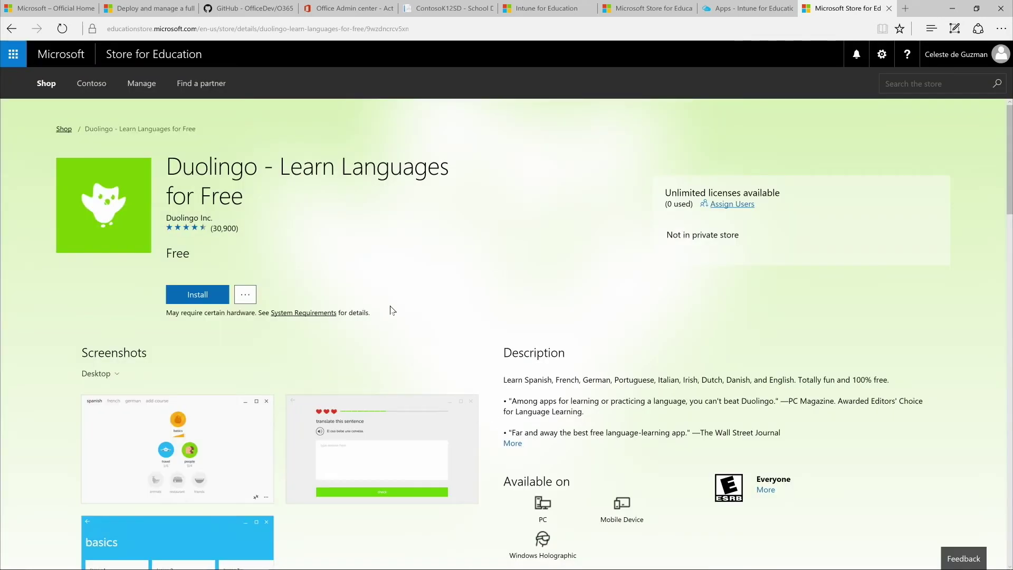
click(247, 300)
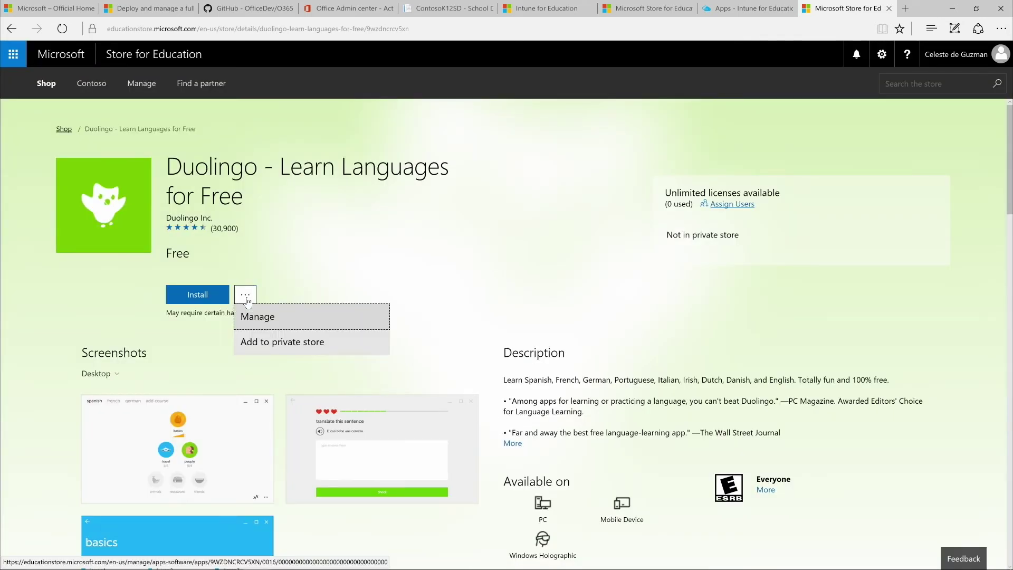
click(268, 342)
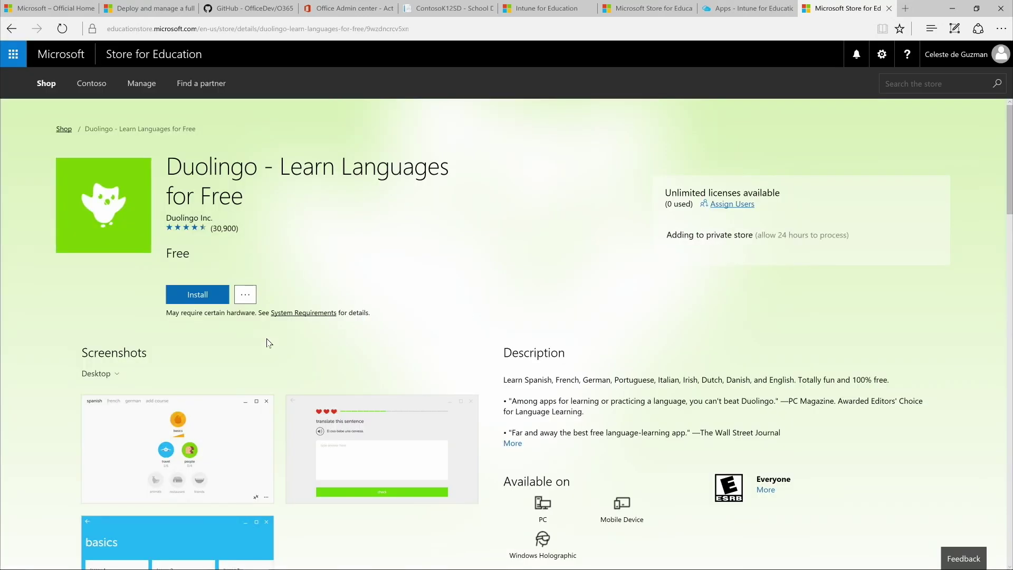
Search for and acquire Khan Academy, then view the store's apps and software inventory.
click(894, 83)
text(khan acade)
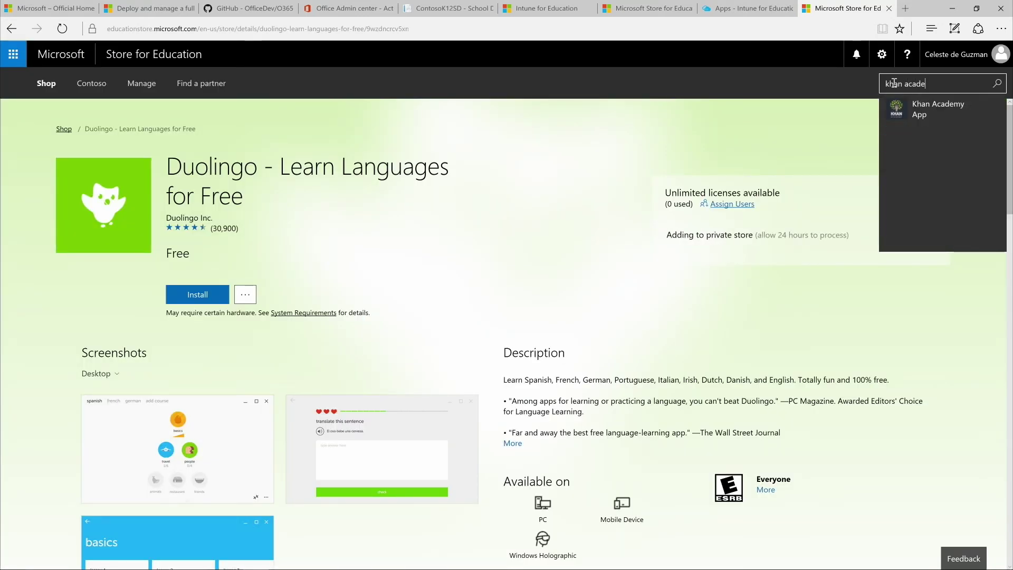
text(y)
click(938, 109)
click(208, 266)
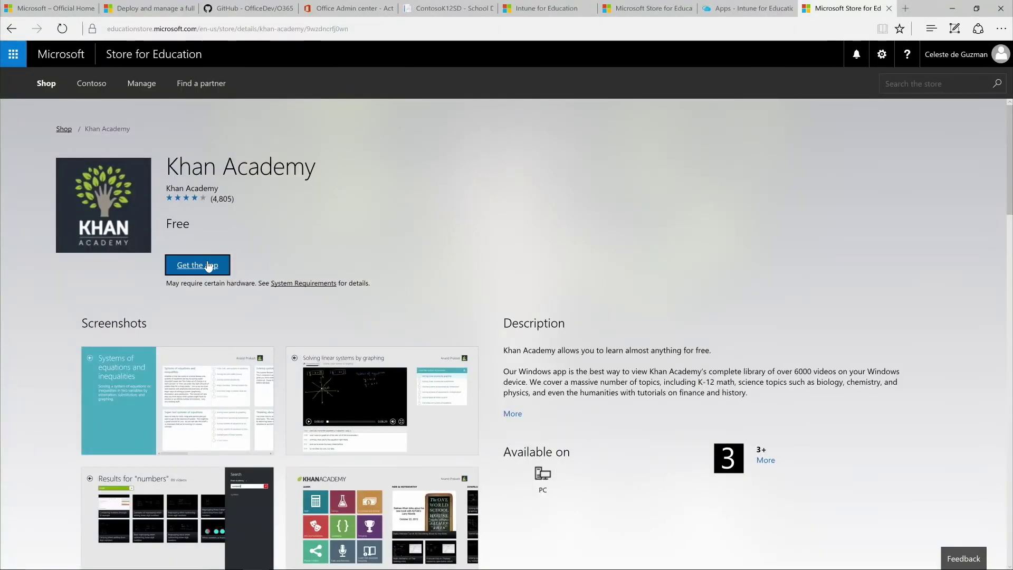
click(553, 453)
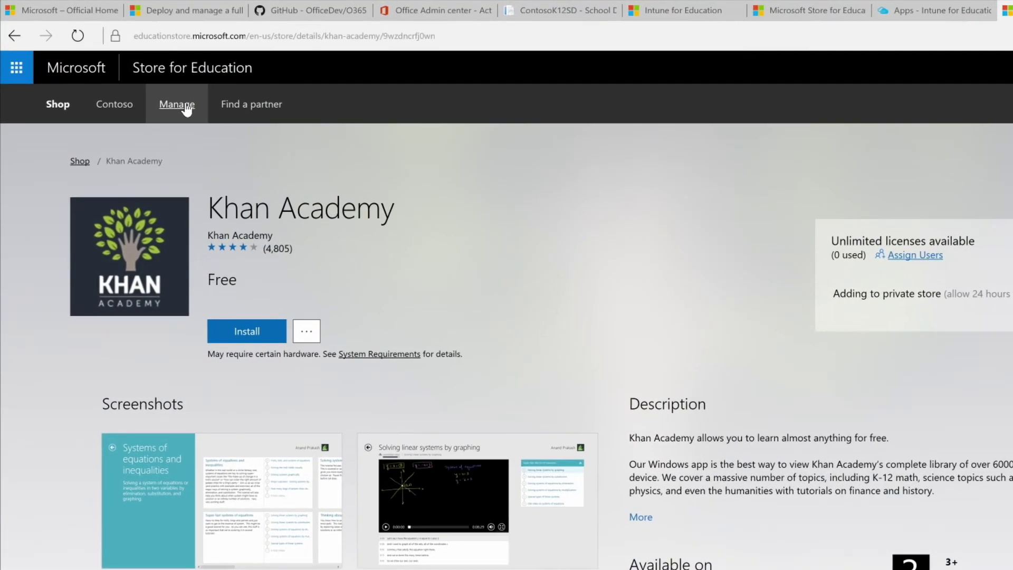
click(186, 109)
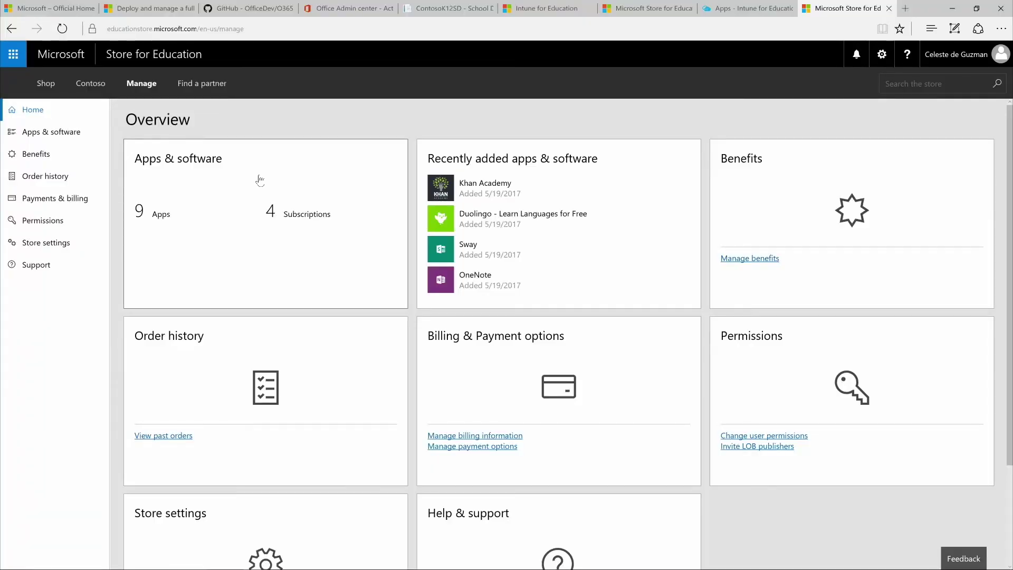
click(259, 181)
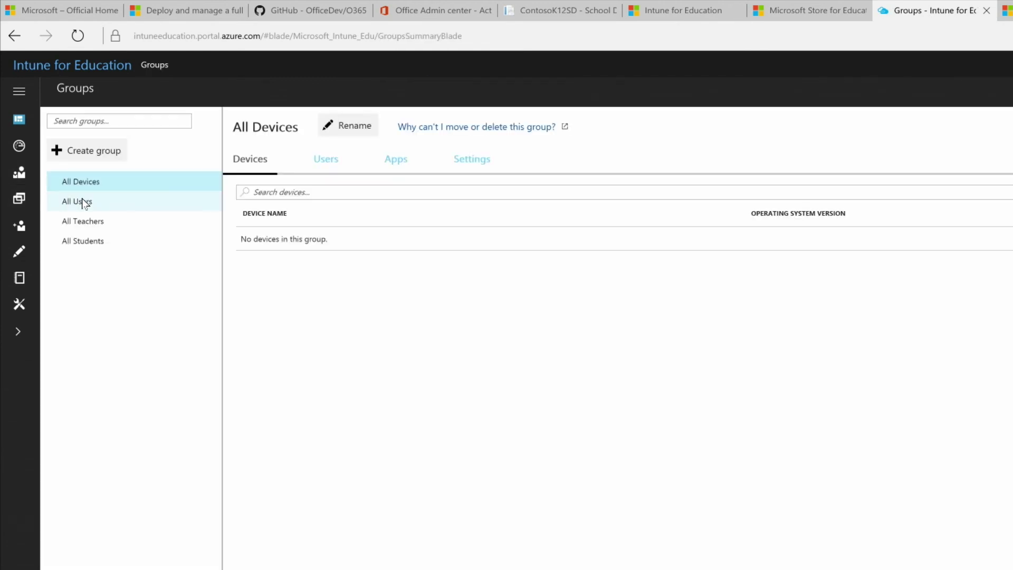
Open the Edit apps page from the All Users group's Apps tab.
click(94, 201)
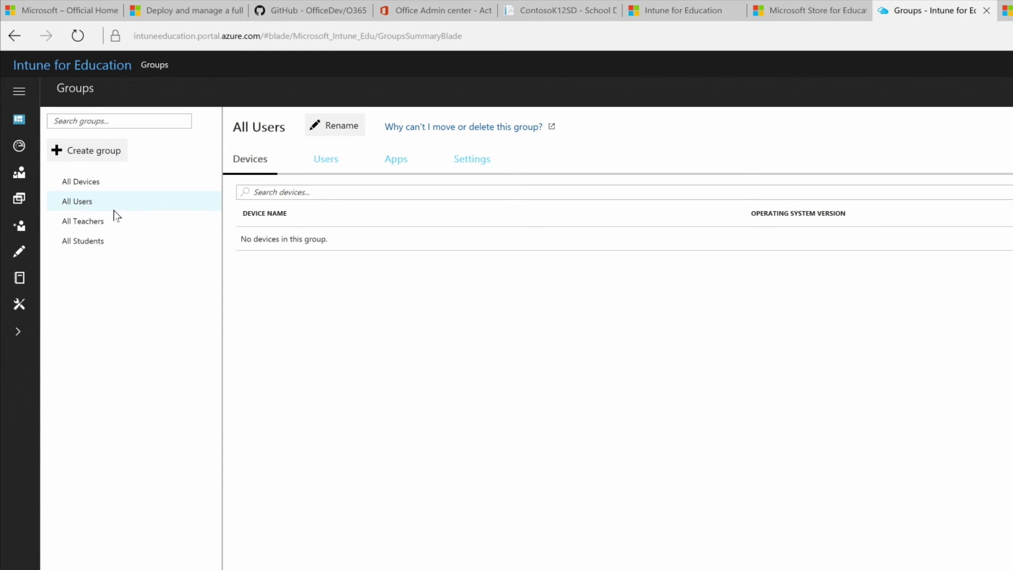
click(393, 165)
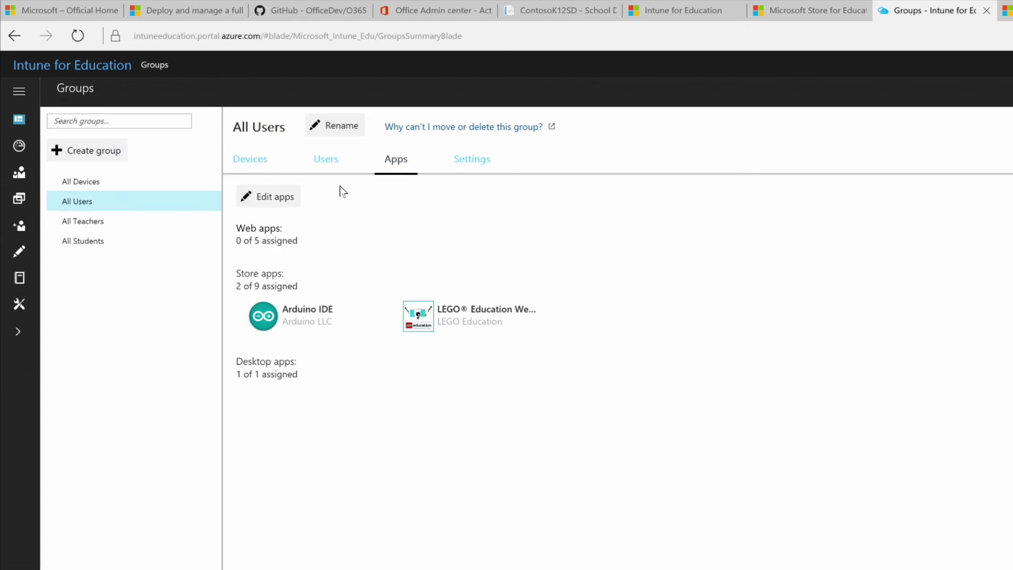
click(285, 200)
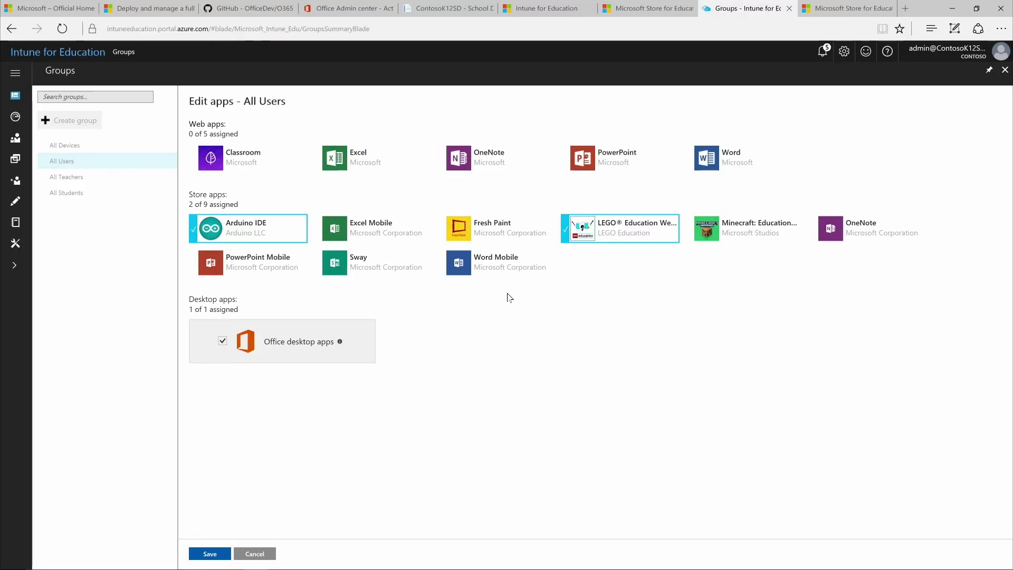
Add Fresh Paint and Minecraft: Education Edition to All Users and save.
click(515, 236)
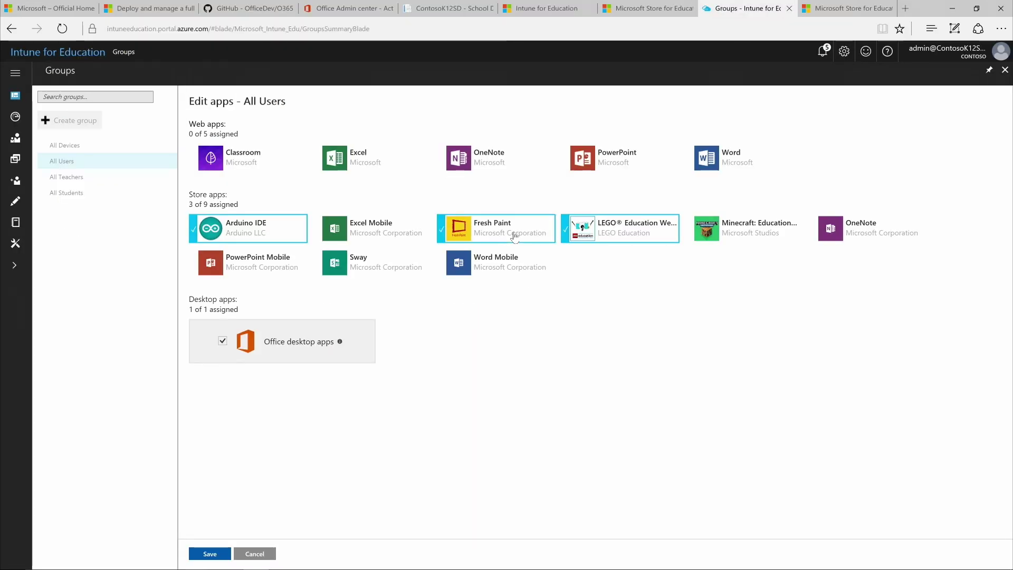
click(742, 234)
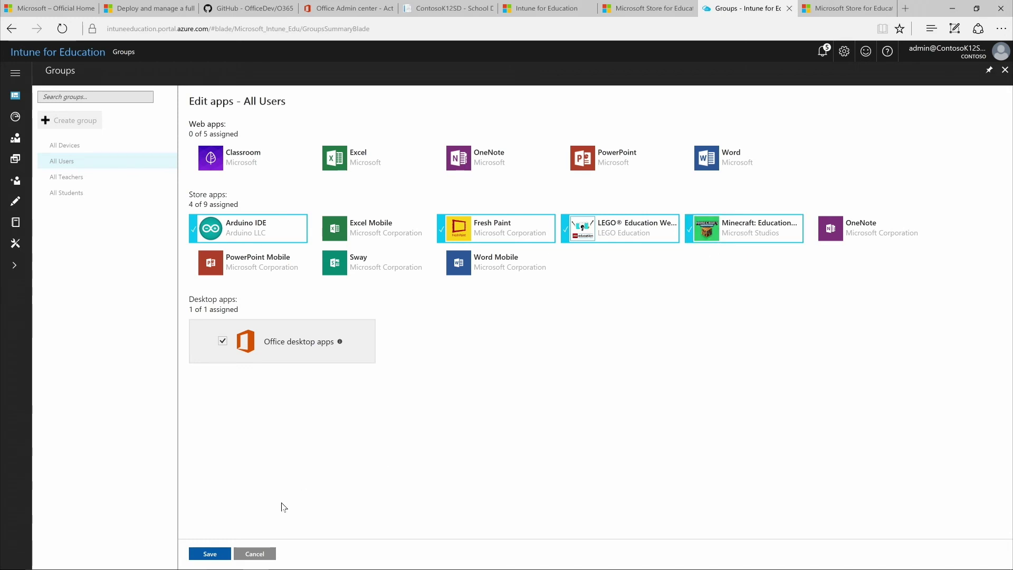
click(210, 553)
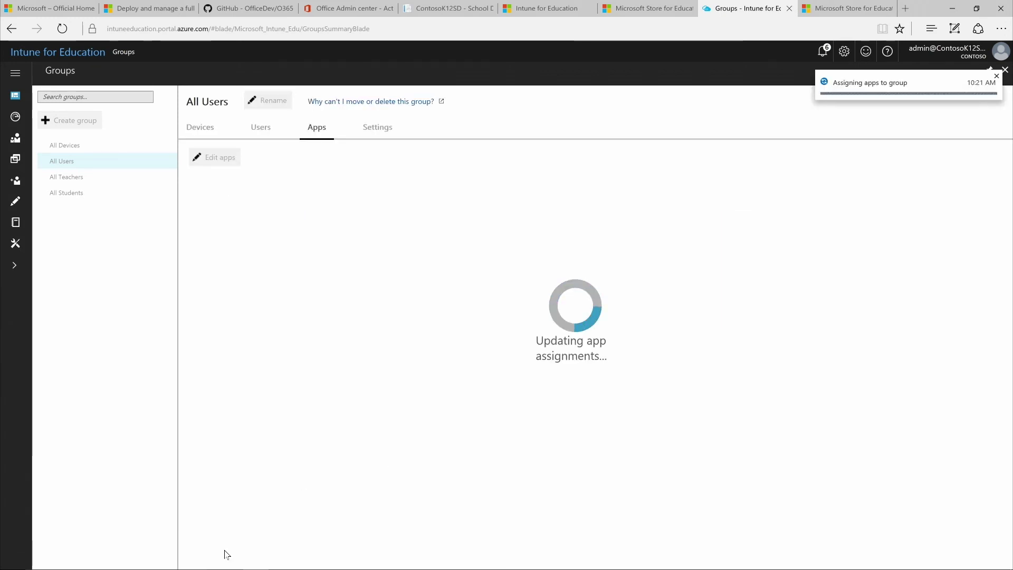